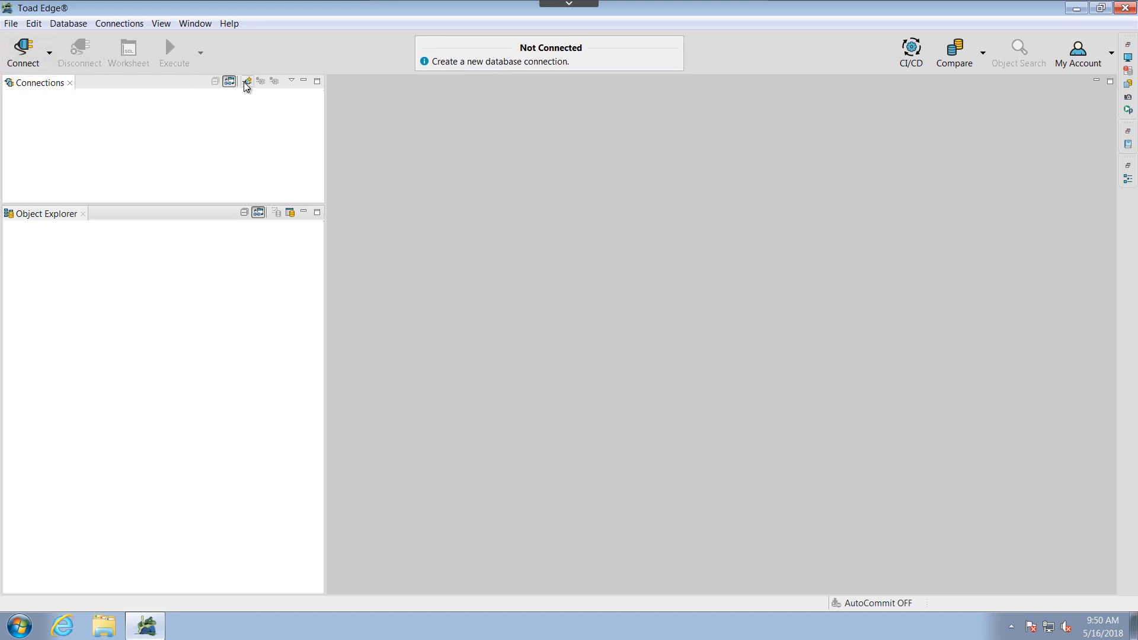
- Start a new database connection, look through the available platforms, and choose MySQL to reach its connection settings
right_click(178, 137)
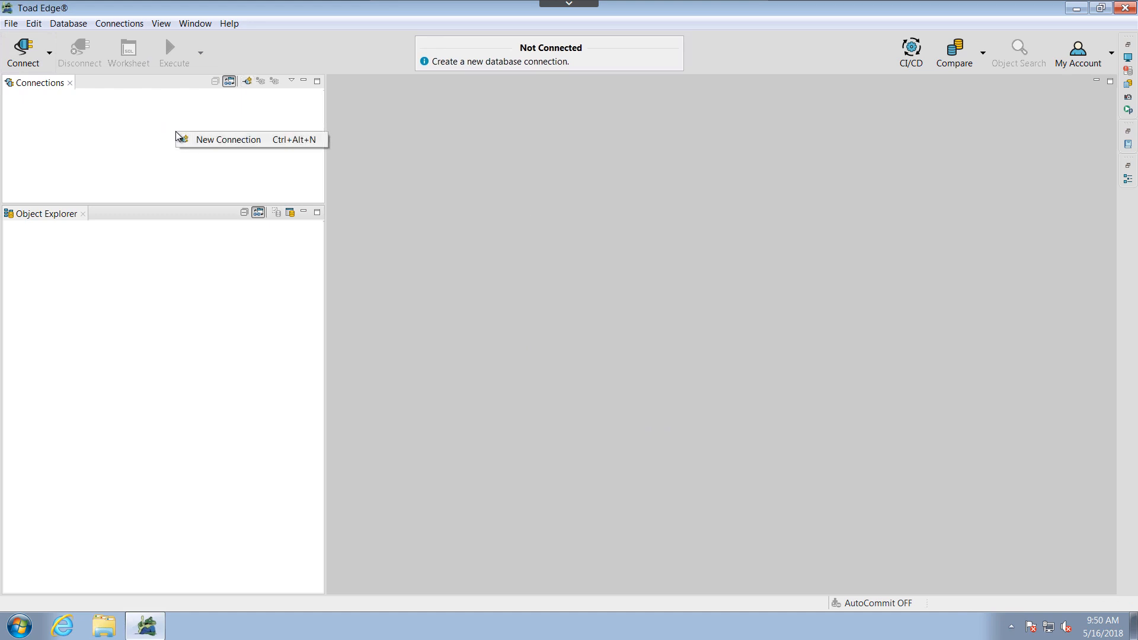
left_click(217, 143)
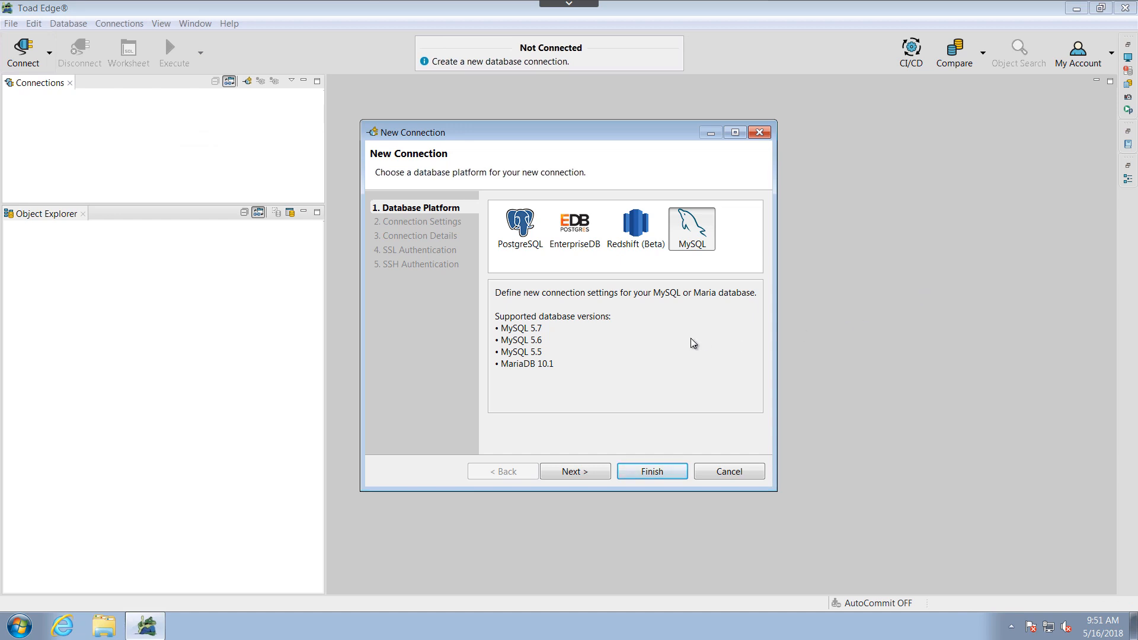
left_click(519, 233)
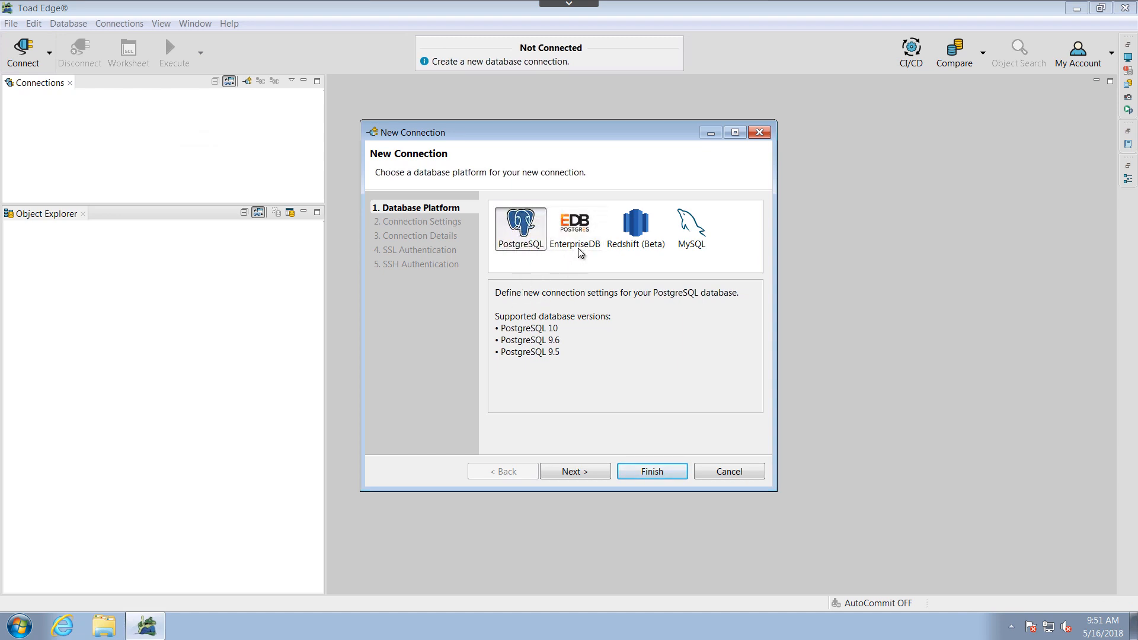
left_click(582, 231)
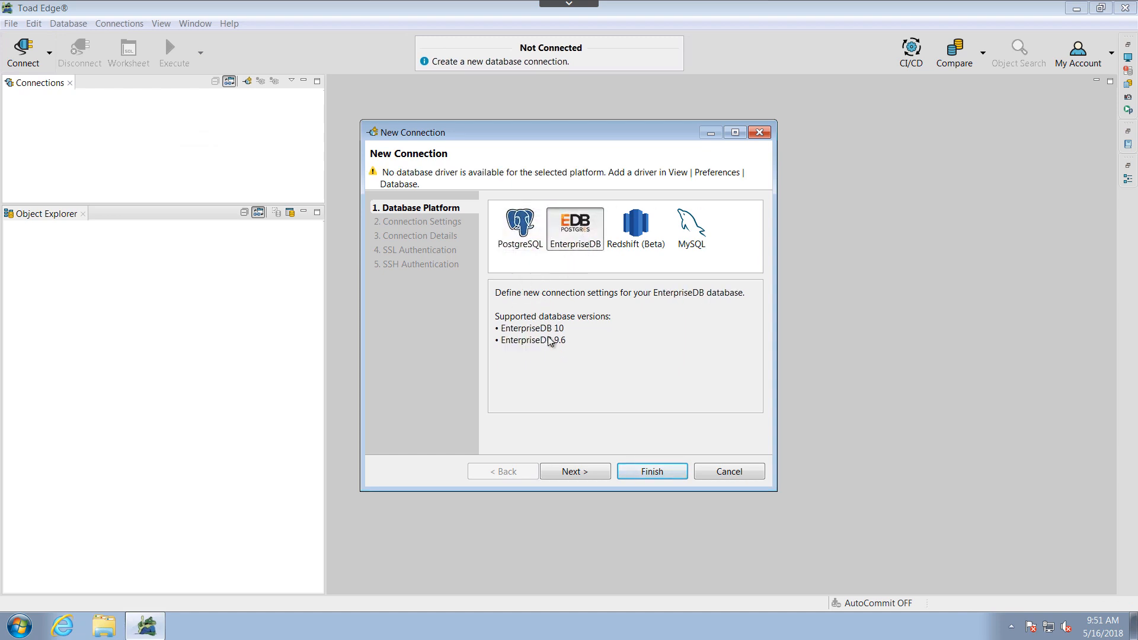
left_click(630, 237)
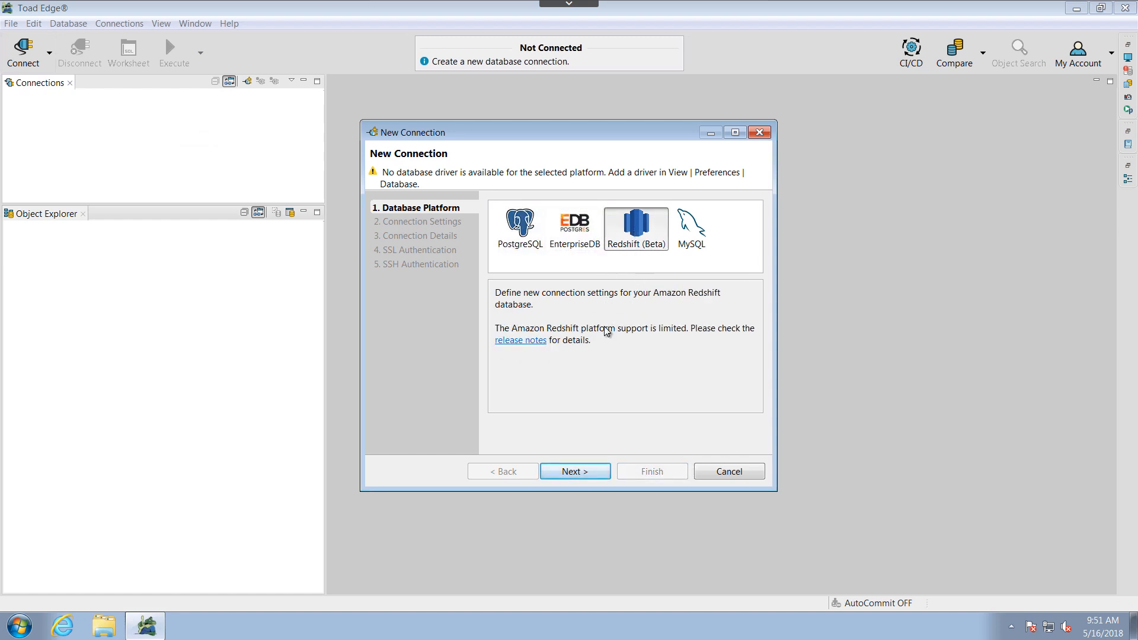
left_click(689, 232)
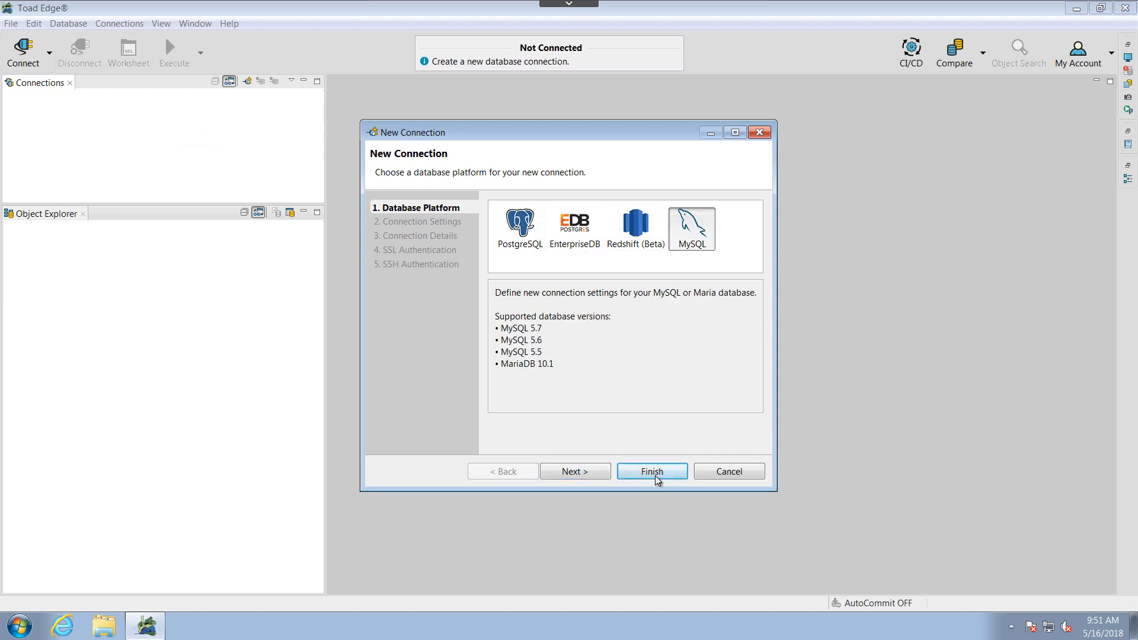
left_click(591, 470)
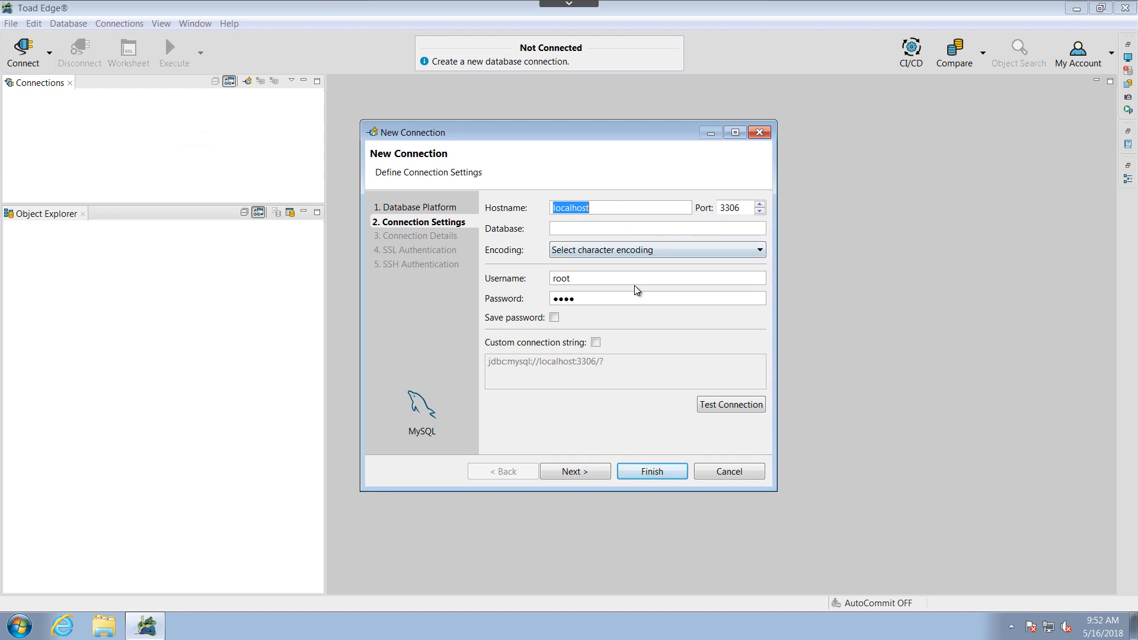
- Enter the root account's password with password saving enabled, and create the MySQL connection after testing it
left_click(607, 298)
key("BackSpace")
key("BackSpace")
key("BackSpace")
key("BackSpace")
type("********")
left_click(555, 318)
left_click(723, 403)
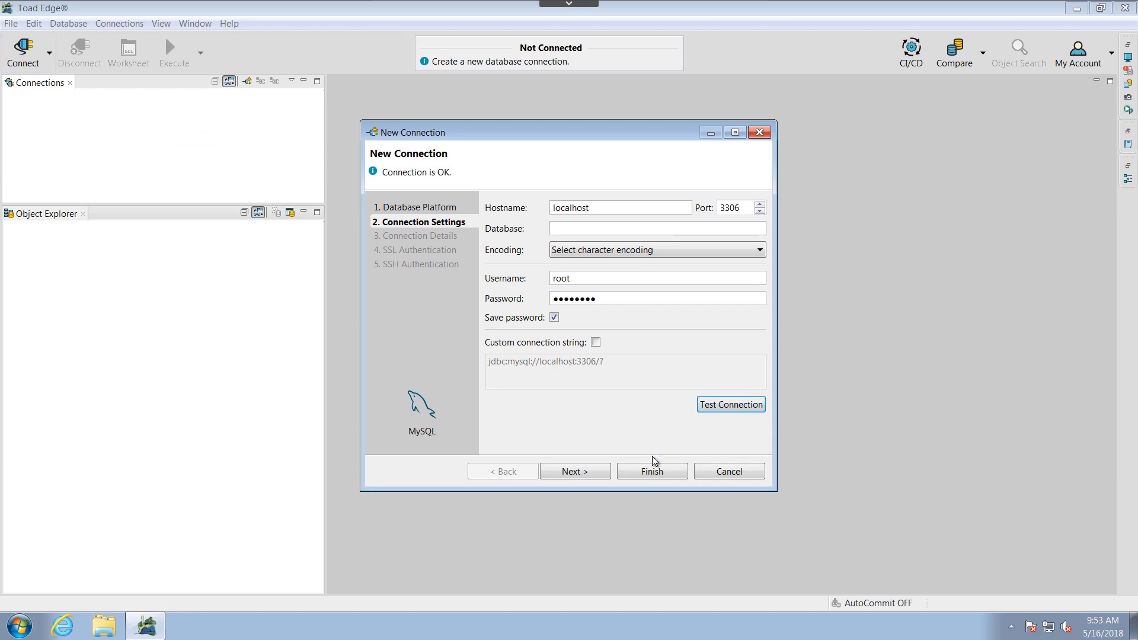
left_click(655, 474)
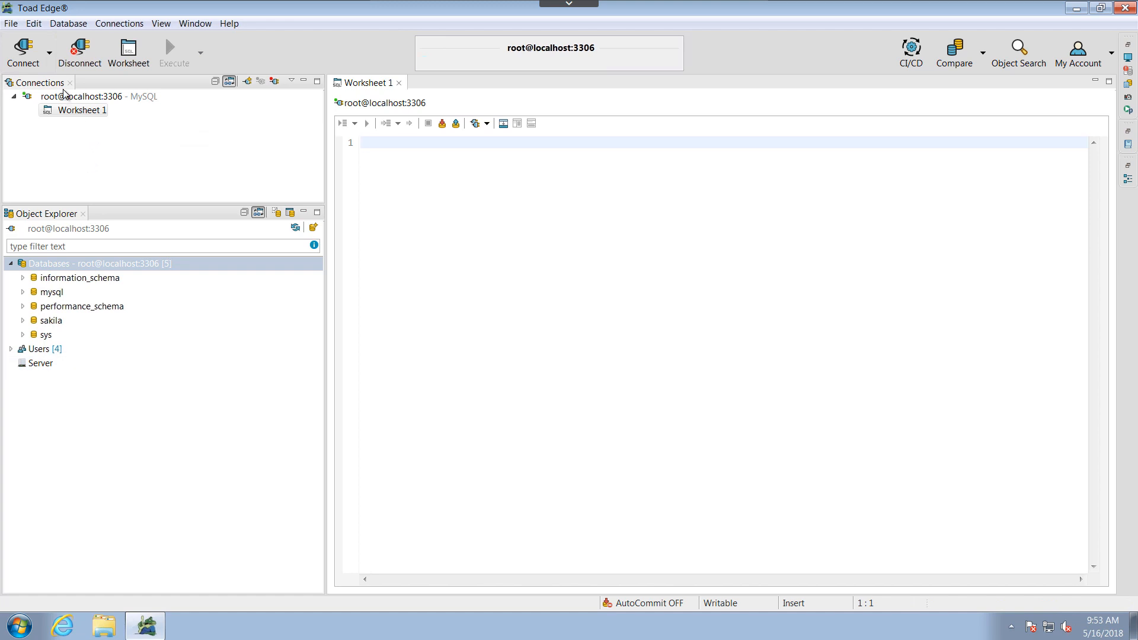
- Start another new connection using PostgreSQL as the database platform and proceed to its connection settings
left_click(52, 55)
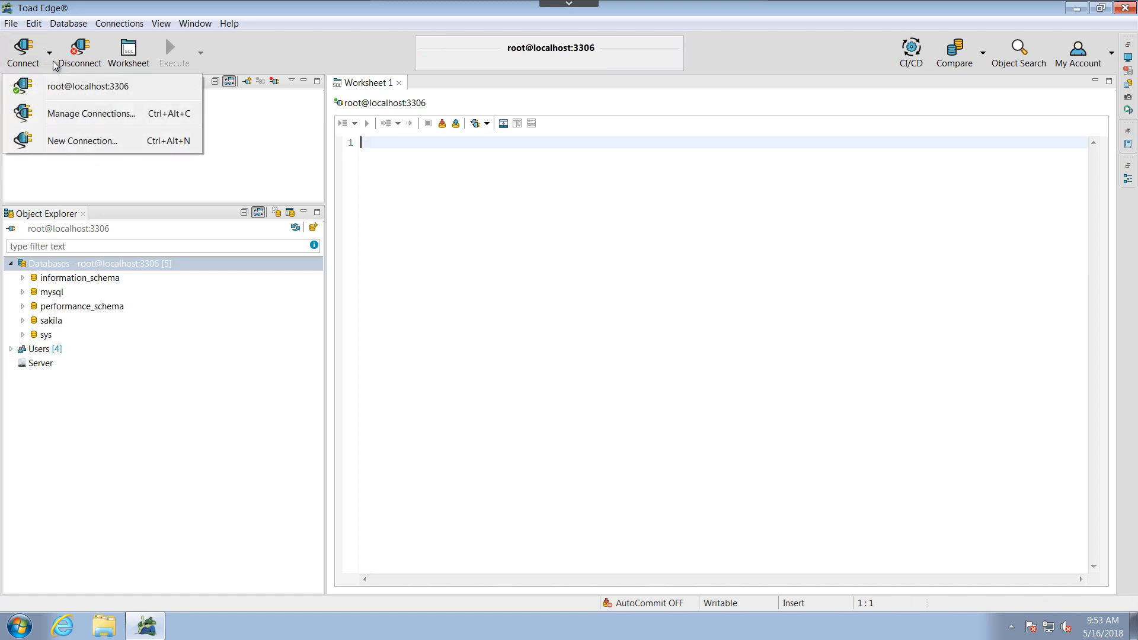
left_click(56, 144)
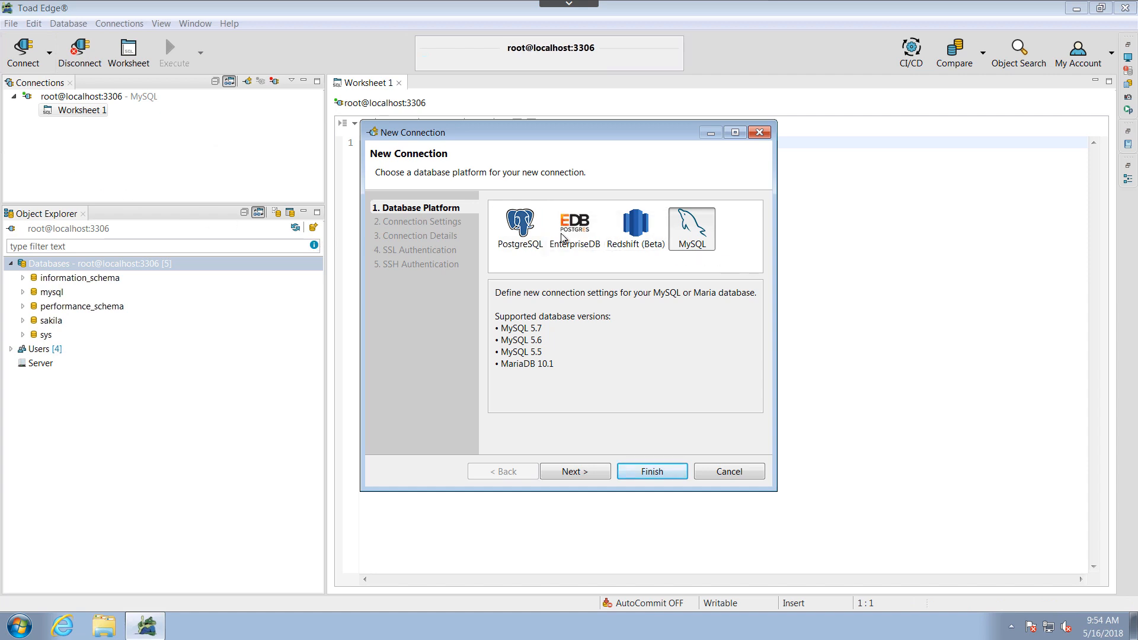
left_click(517, 233)
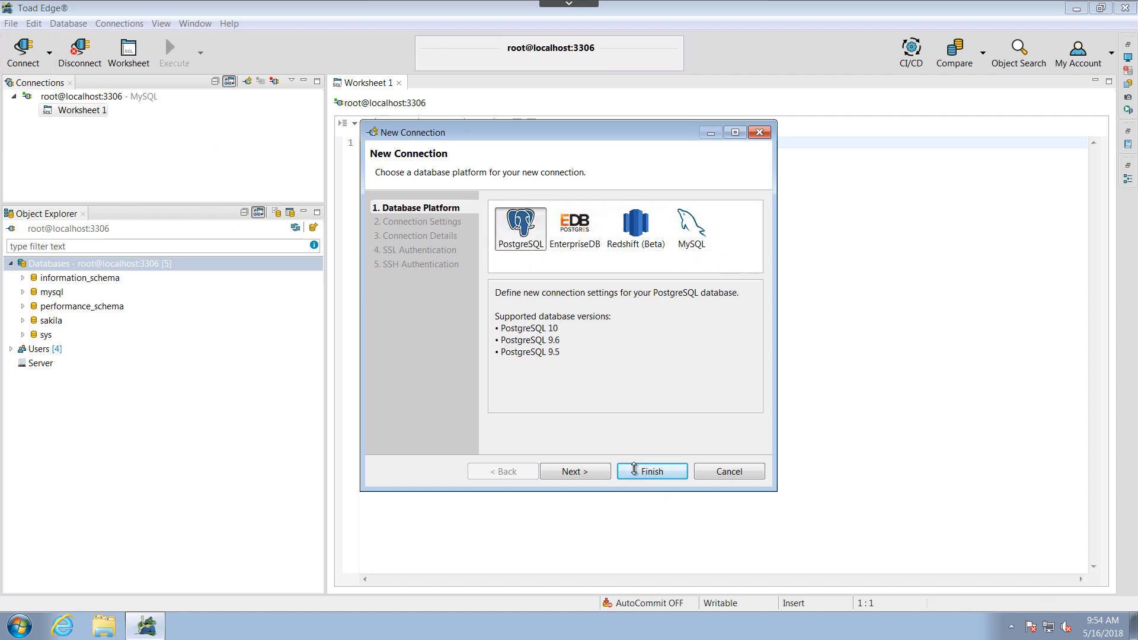
left_click(589, 474)
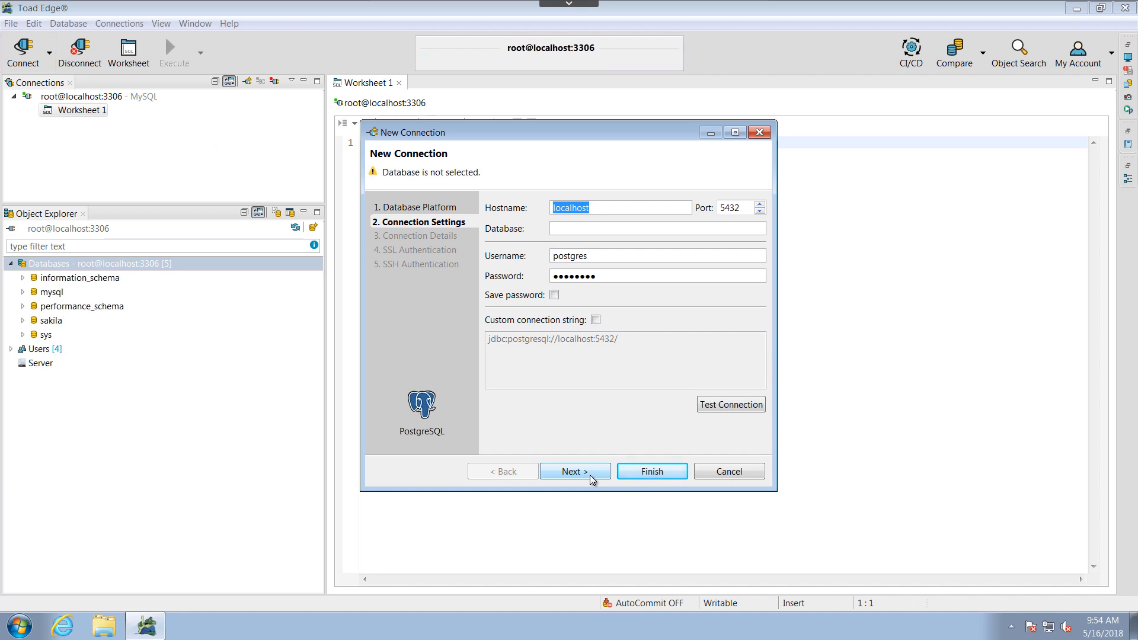
- Set the PostgreSQL connection's hostname to win2012-all-dbs, port to 5433 and database to postgres
type("win")
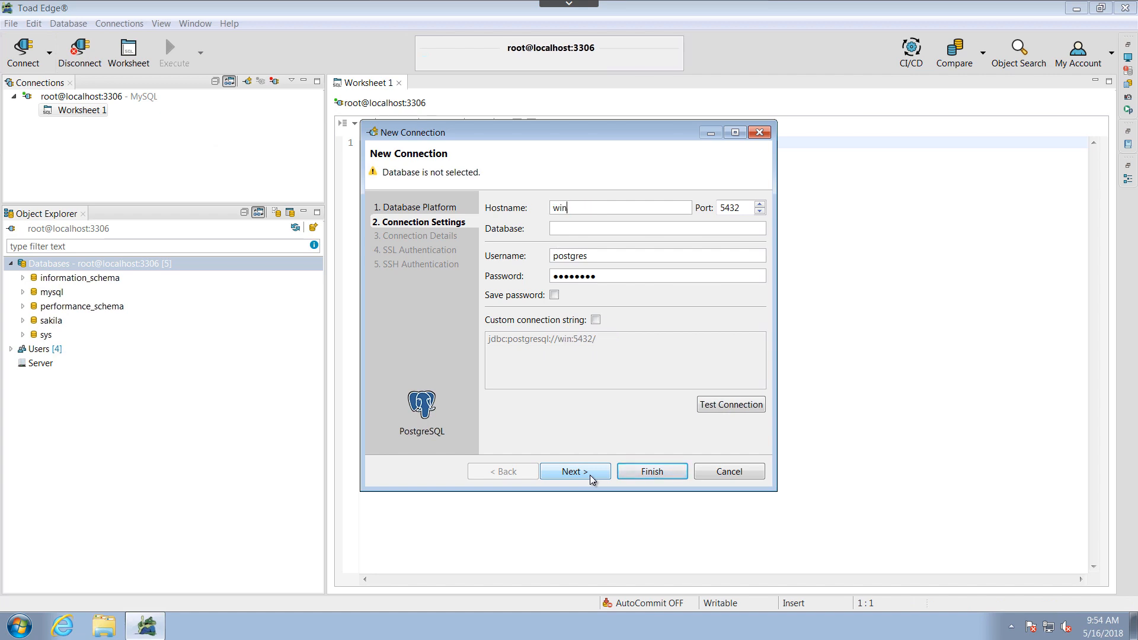
type("2012-all-dbs")
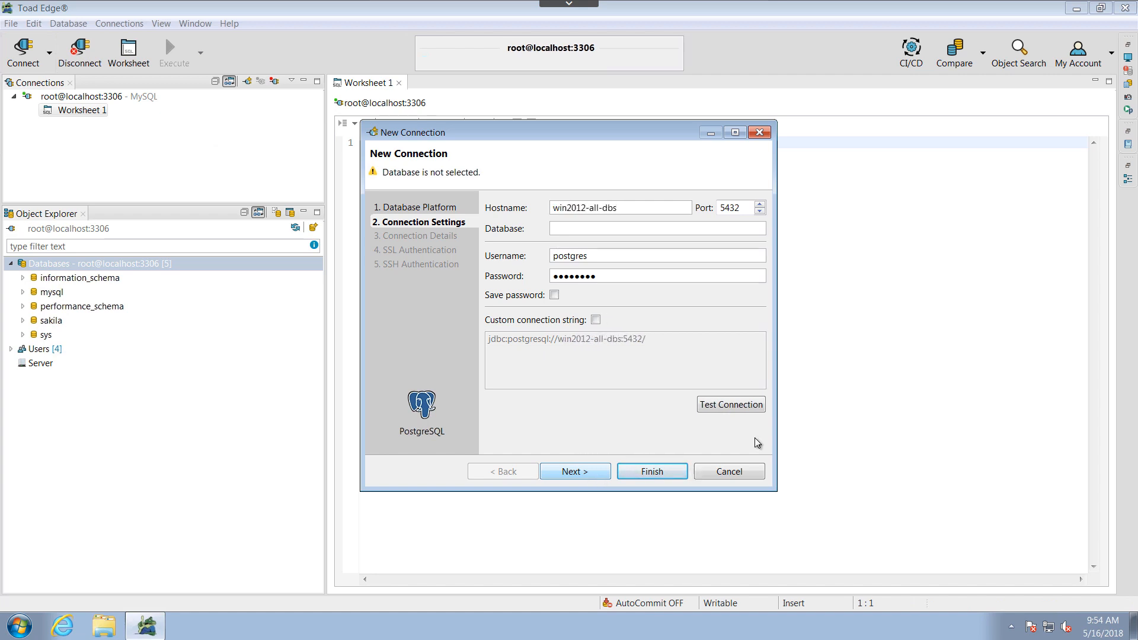
left_click(759, 204)
left_click(610, 230)
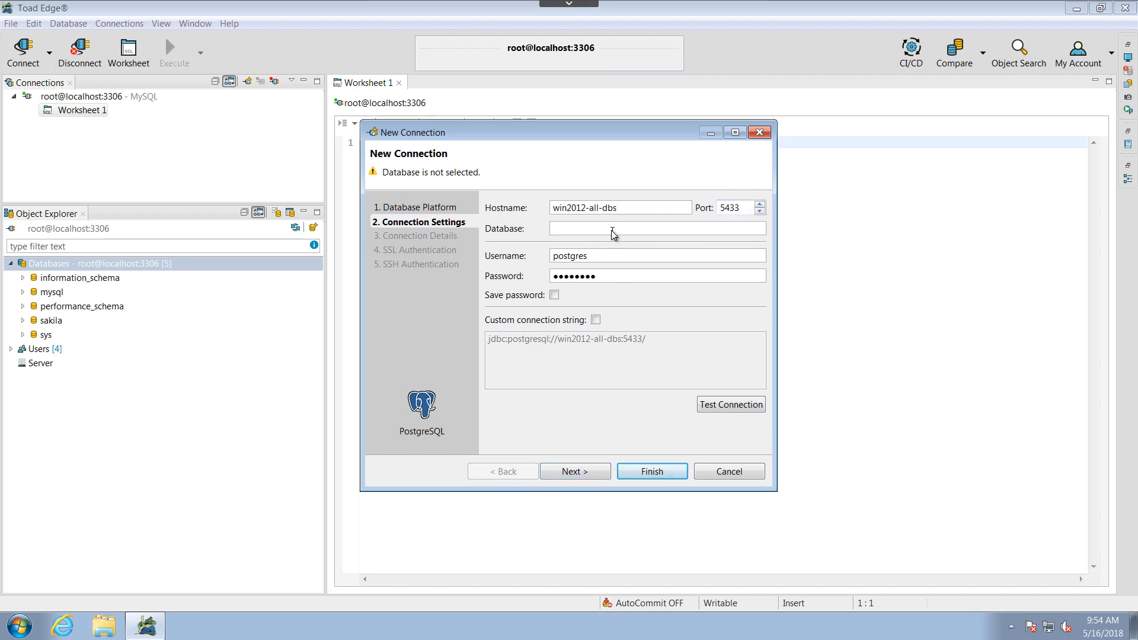
type("postgres")
- Replace the password with the postgres account's password, enable saving it, and test the connection
key("BackSpace")
key("BackSpace")
key("BackSpace")
key("BackSpace")
key("BackSpace")
key("BackSpace")
key("BackSpace")
key("BackSpace")
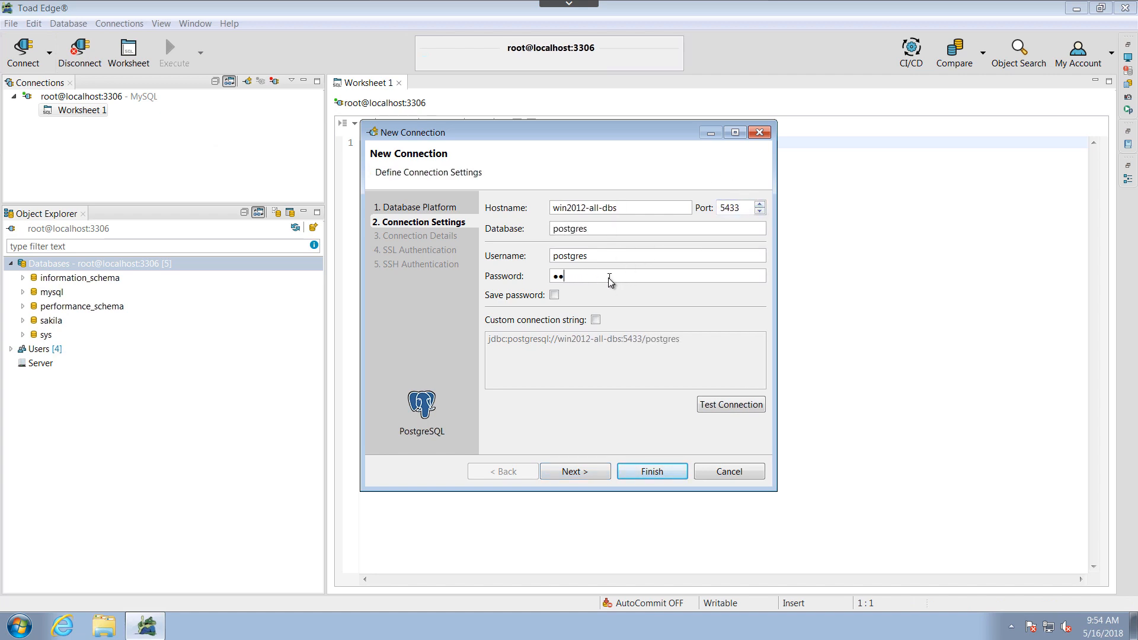
type("•••••••••")
left_click(555, 295)
left_click(724, 406)
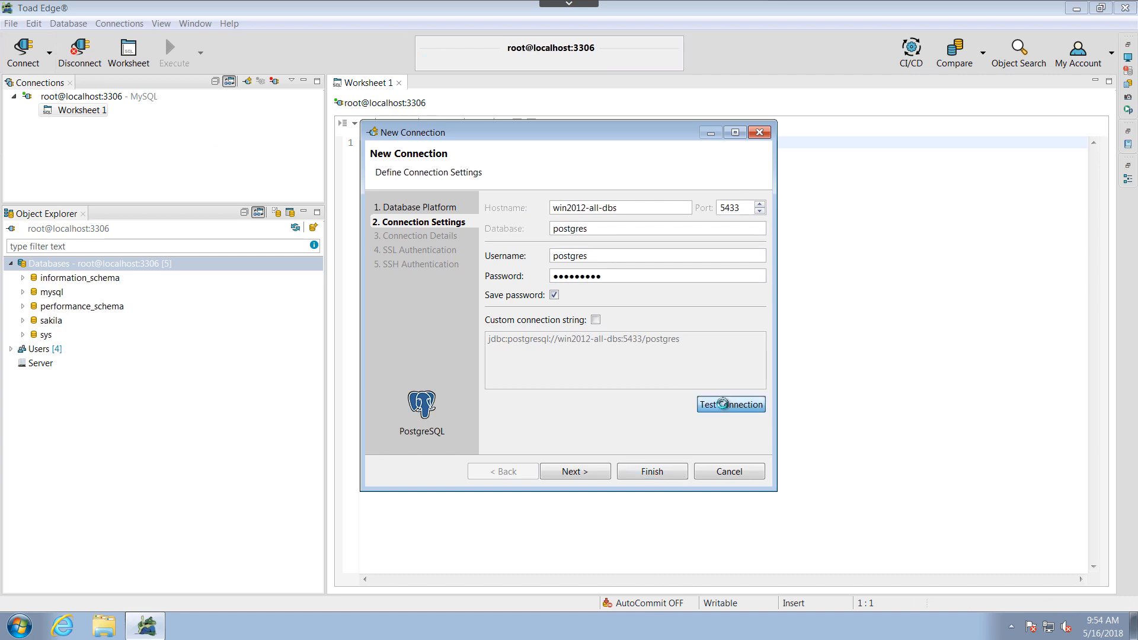
- Name the PostgreSQL connection MyCon and assign it a bright green connection color
left_click(589, 471)
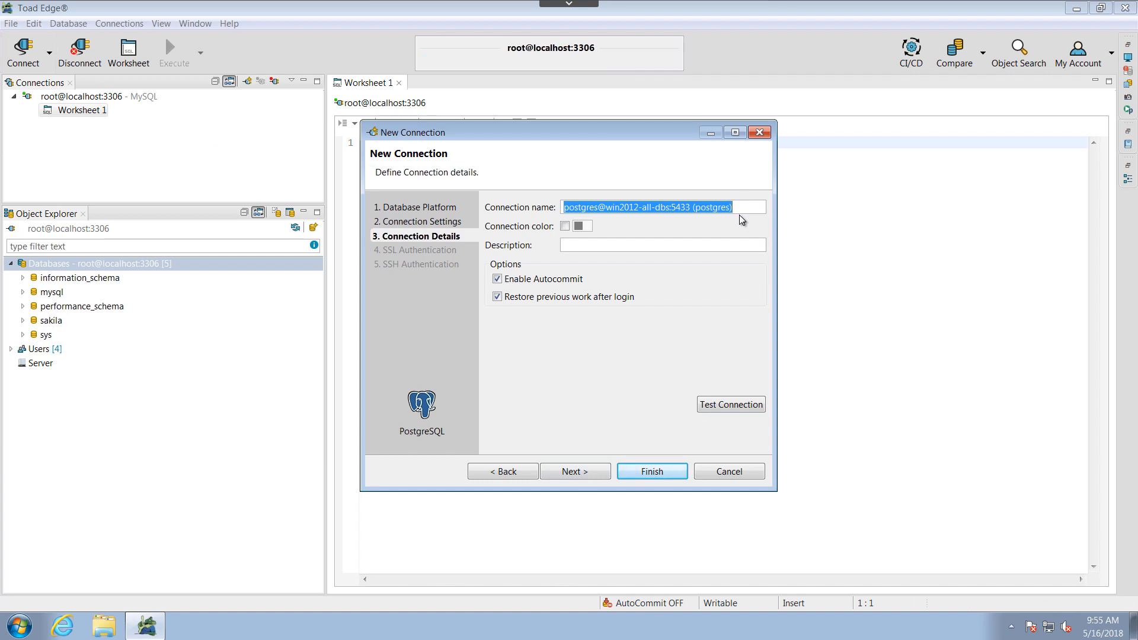
type("MyCon")
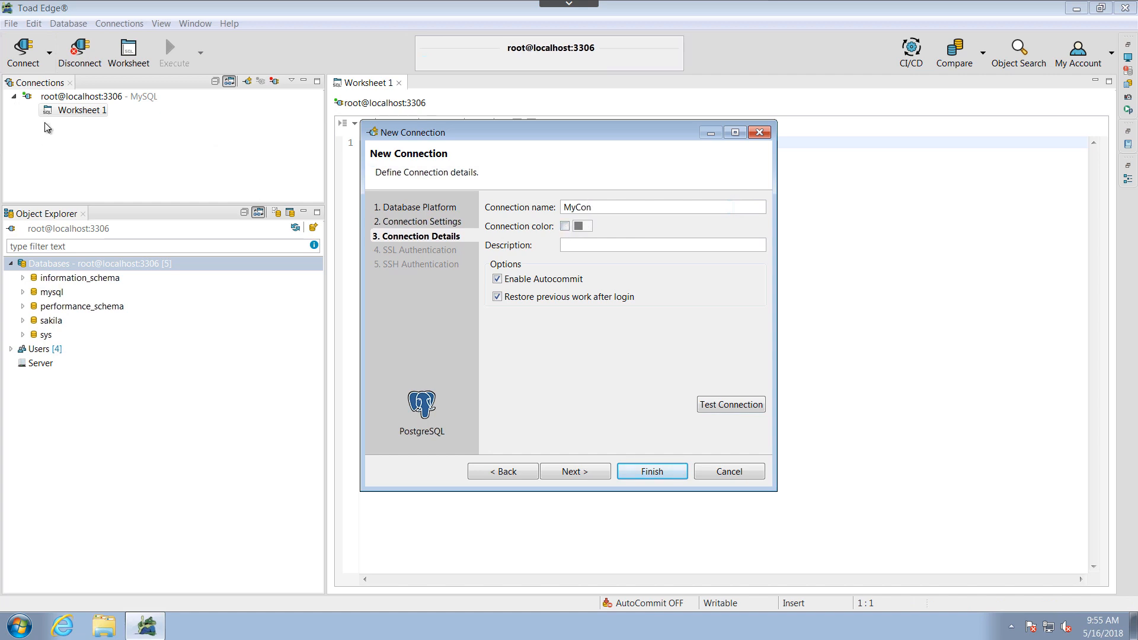
left_click(581, 226)
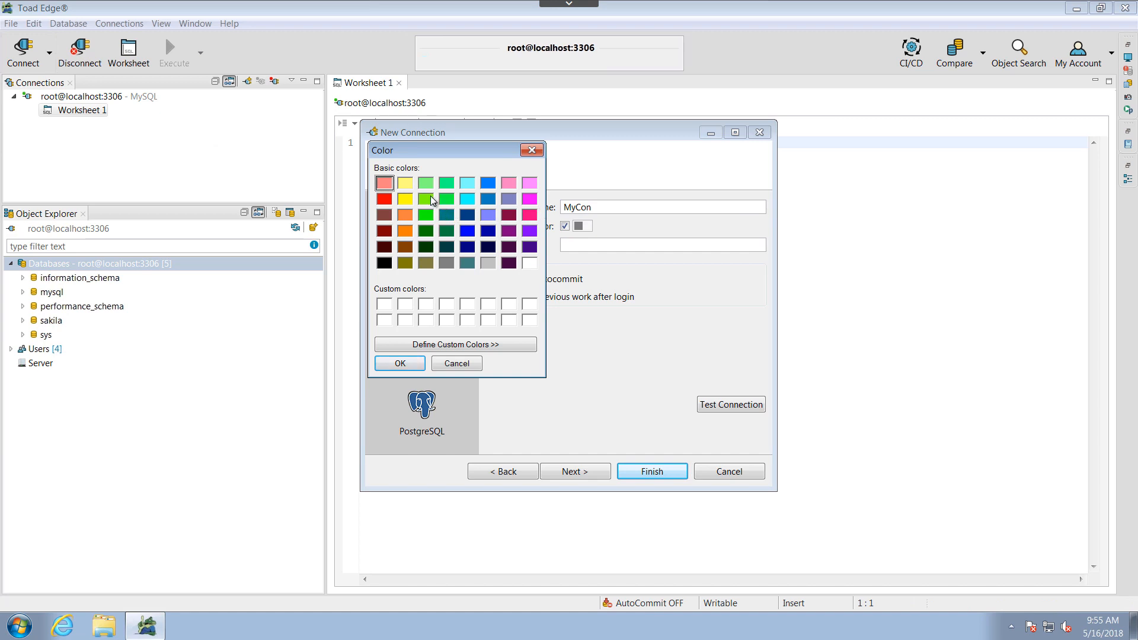
left_click(430, 212)
left_click(412, 364)
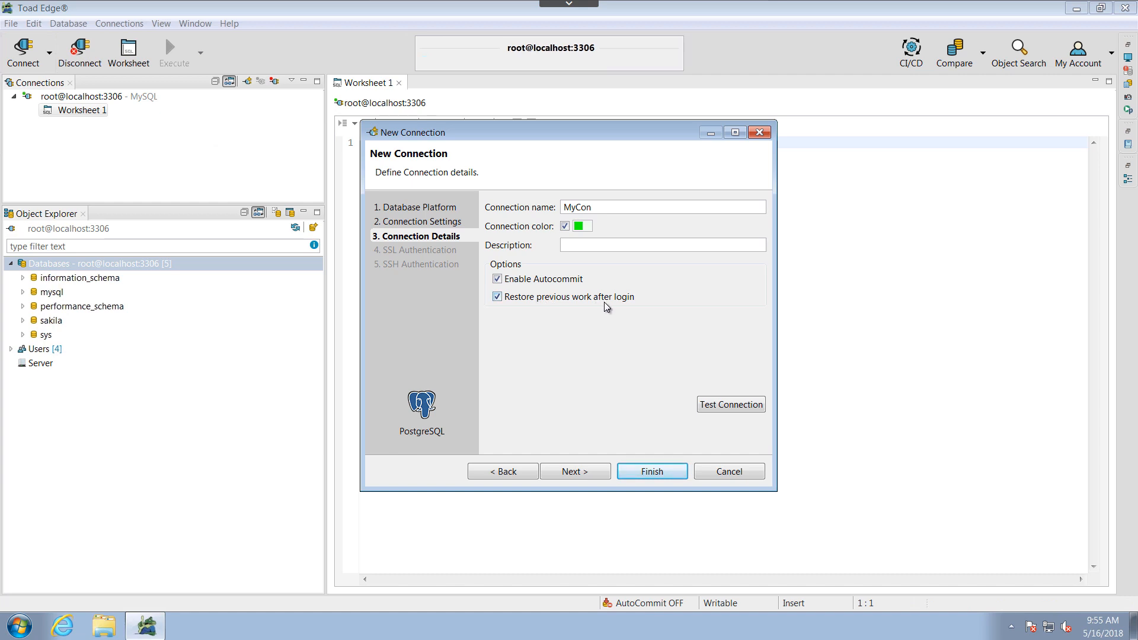
- Test MyCon again and create the connection without enabling SSL or SSH authentication
left_click(730, 404)
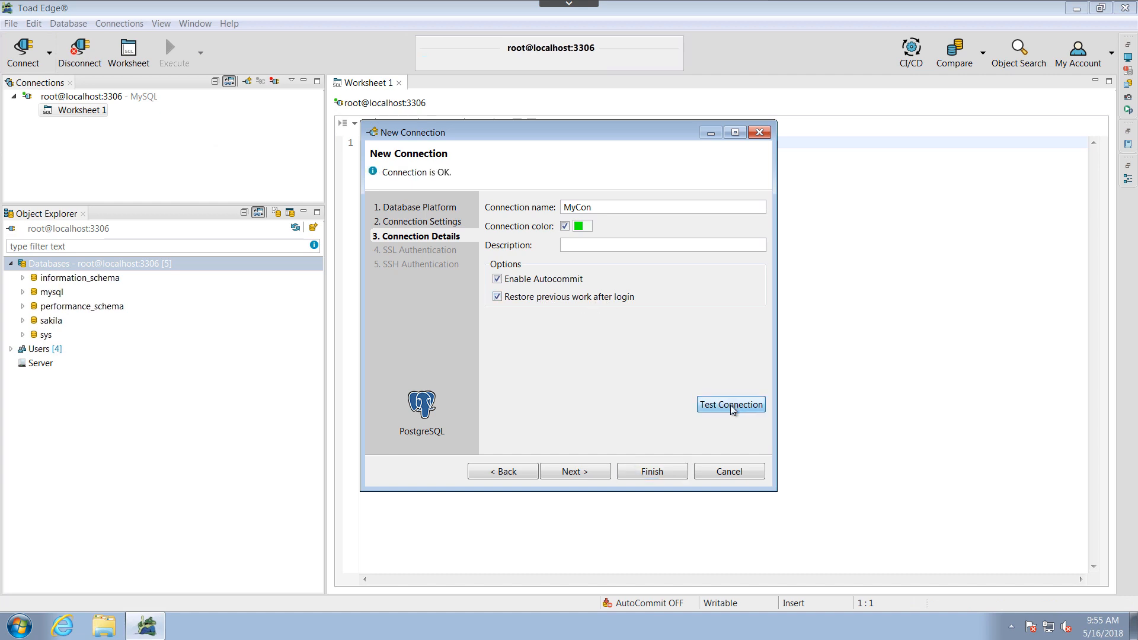
left_click(578, 472)
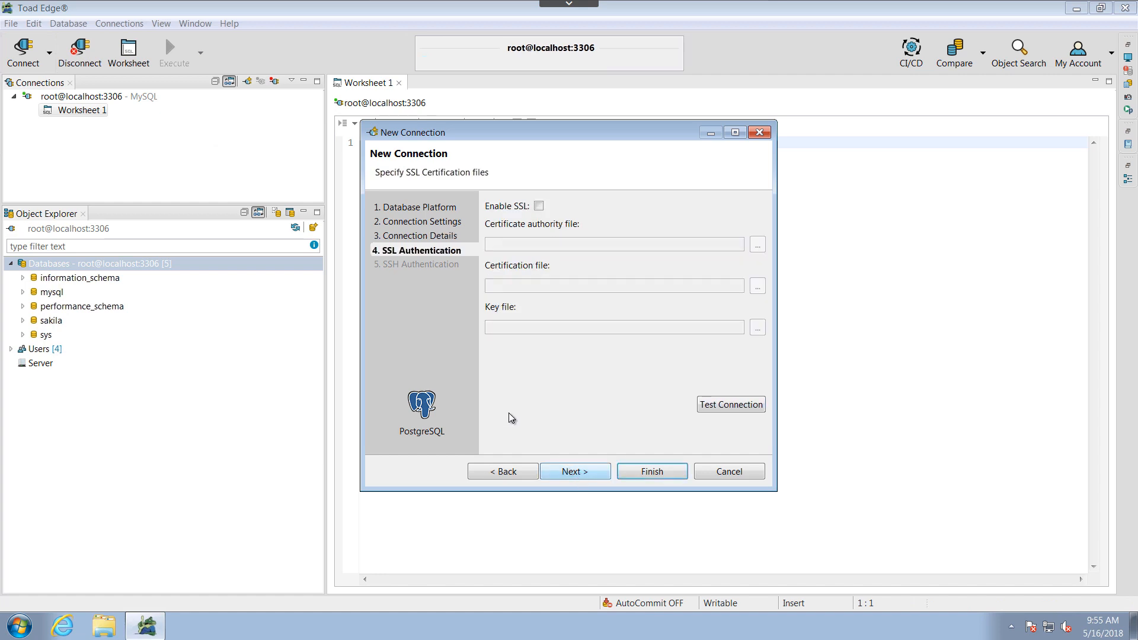
left_click(580, 476)
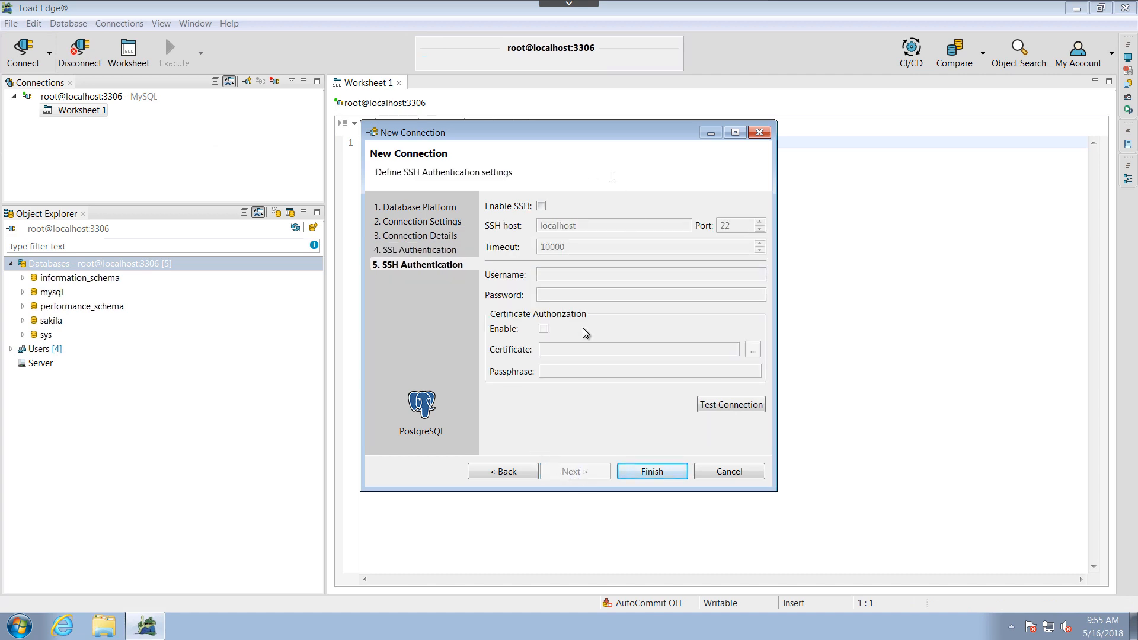
left_click(663, 472)
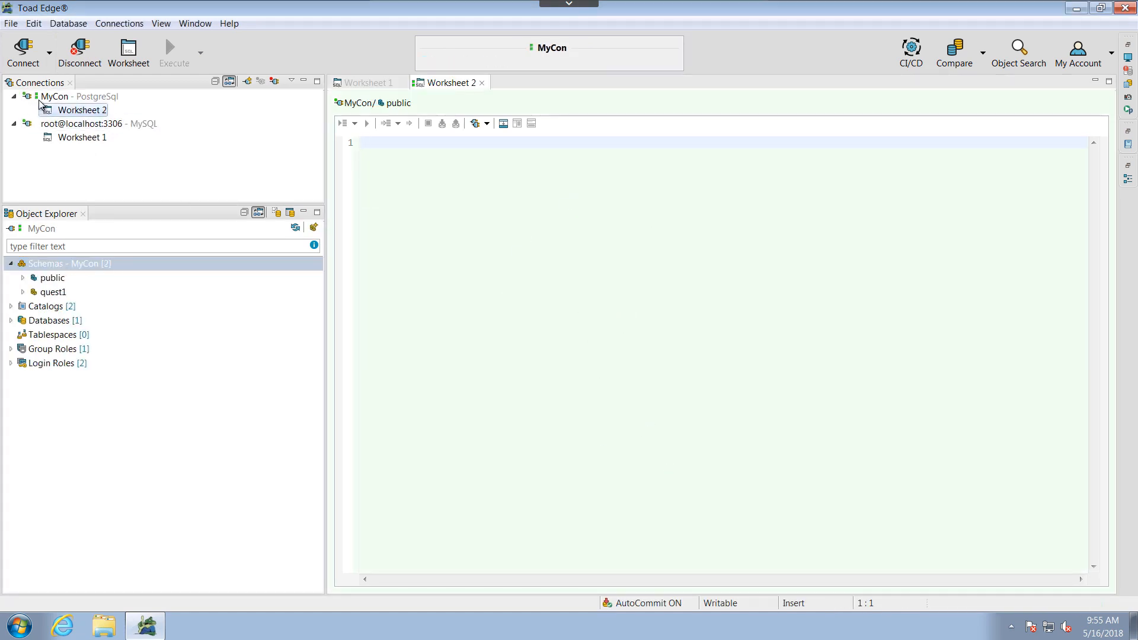
- Check the status, platform, server version and driver details of the MyCon and MySQL connections
mouse_move(37, 102)
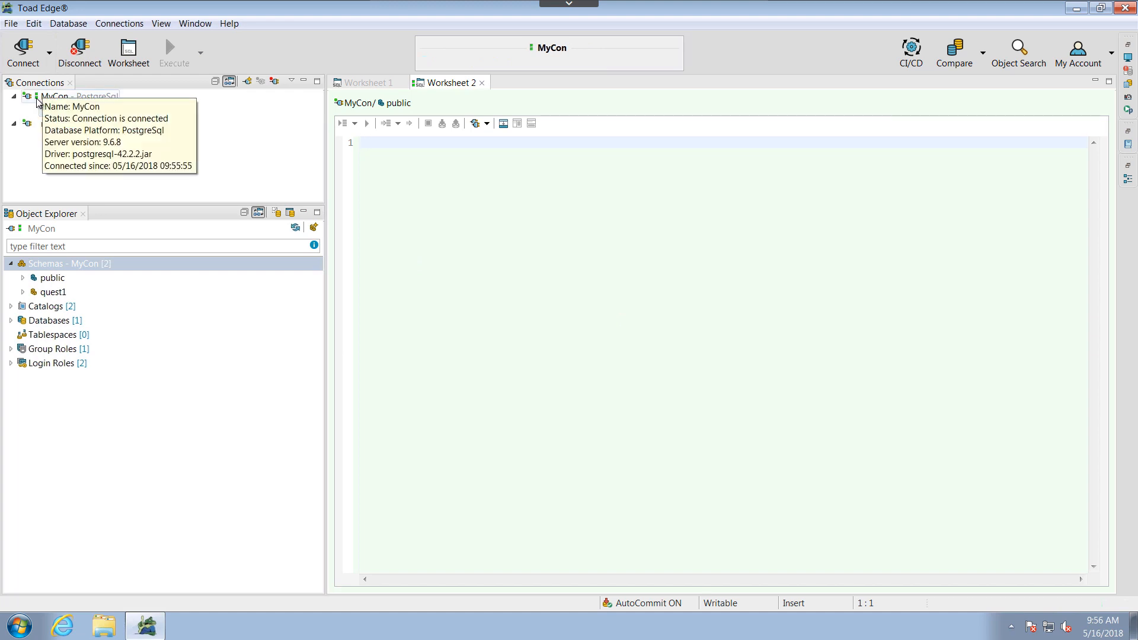
left_click(118, 177)
mouse_move(116, 127)
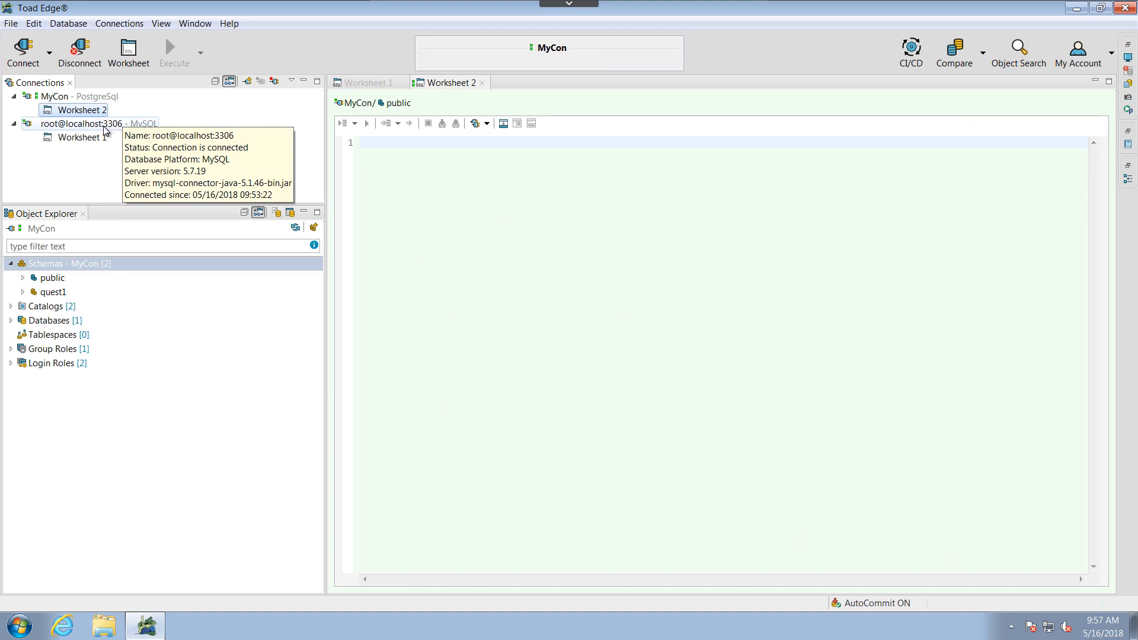
- Review the connection details, driver settings and performance options in MyCon's connection properties, and close them
right_click(60, 102)
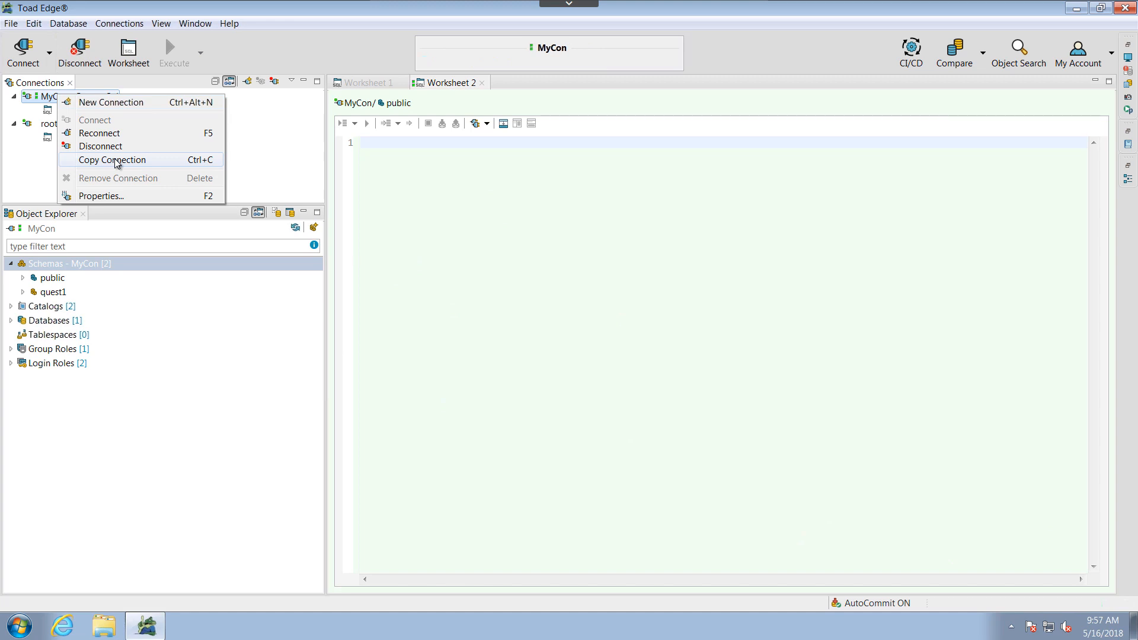
left_click(113, 196)
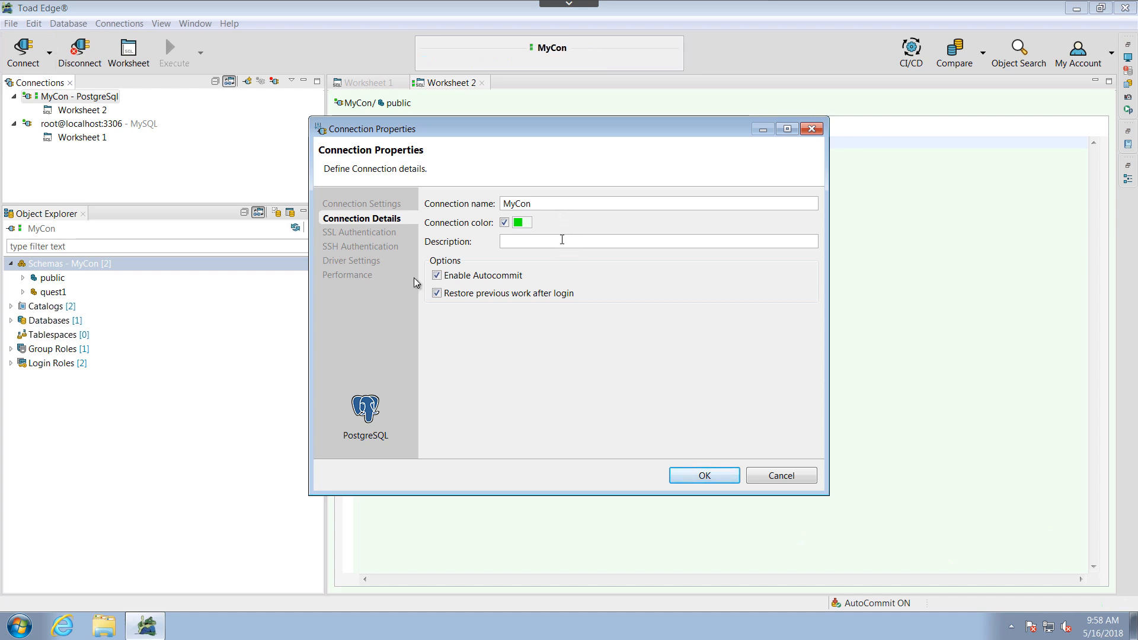
left_click(369, 262)
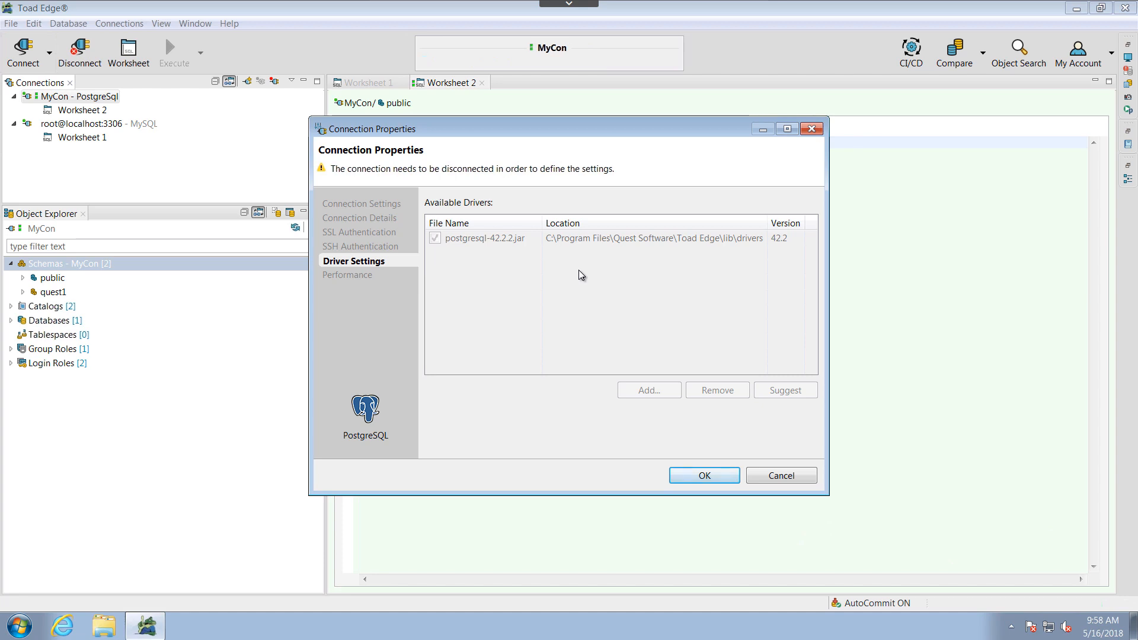
left_click(378, 278)
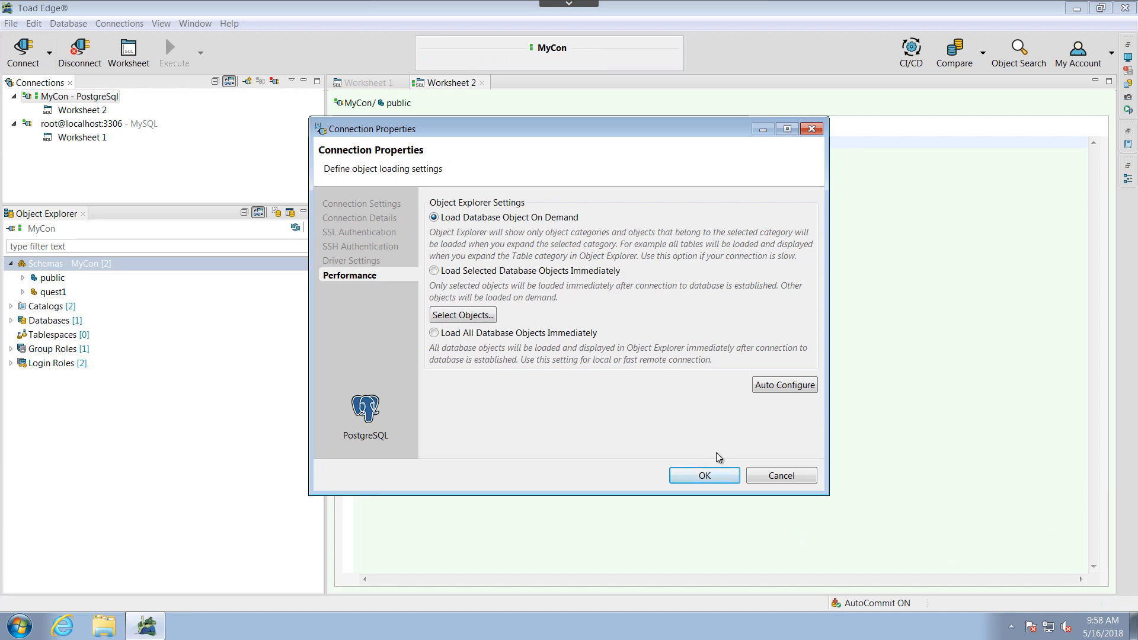
left_click(717, 474)
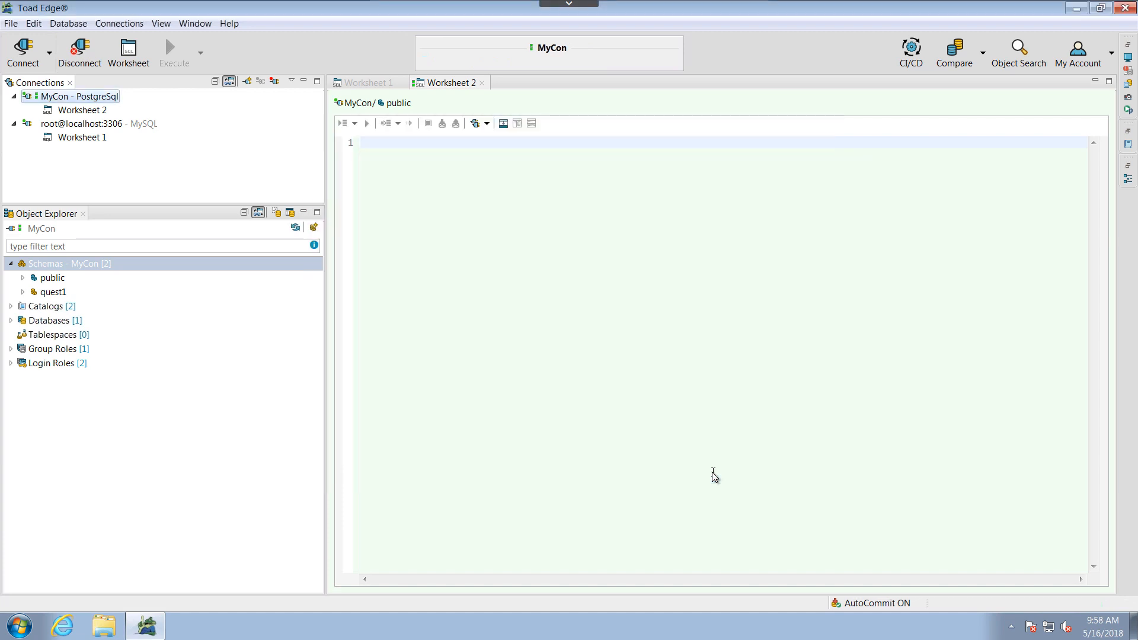
- Open the manager for saved database connections, select MyCon, and check the XML export dialog for all connections without saving a file
left_click(143, 29)
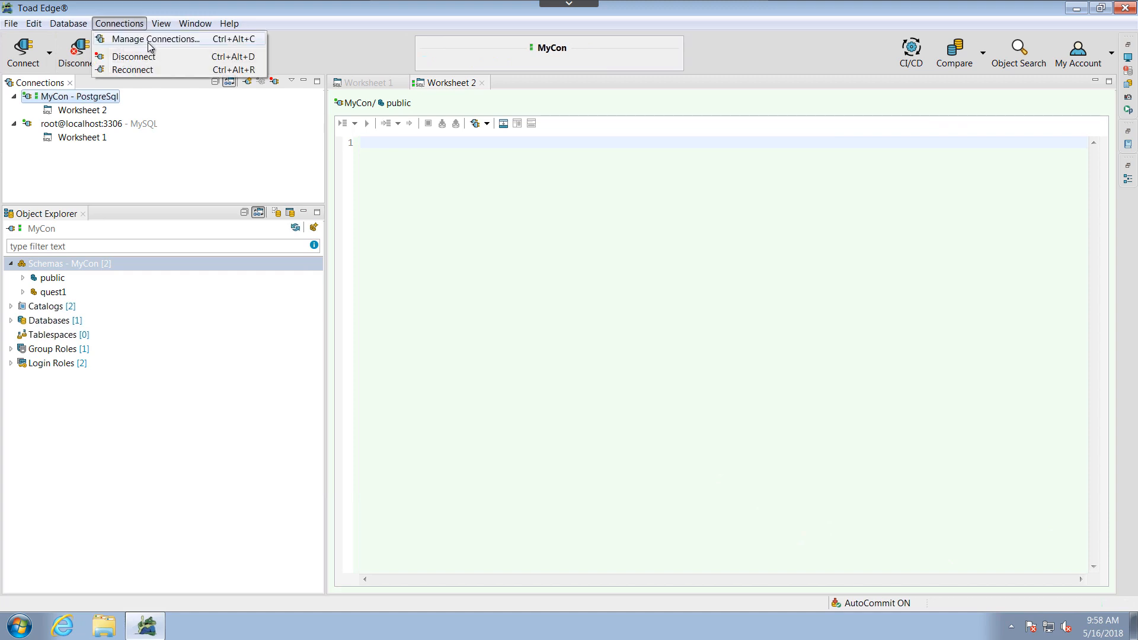
left_click(149, 41)
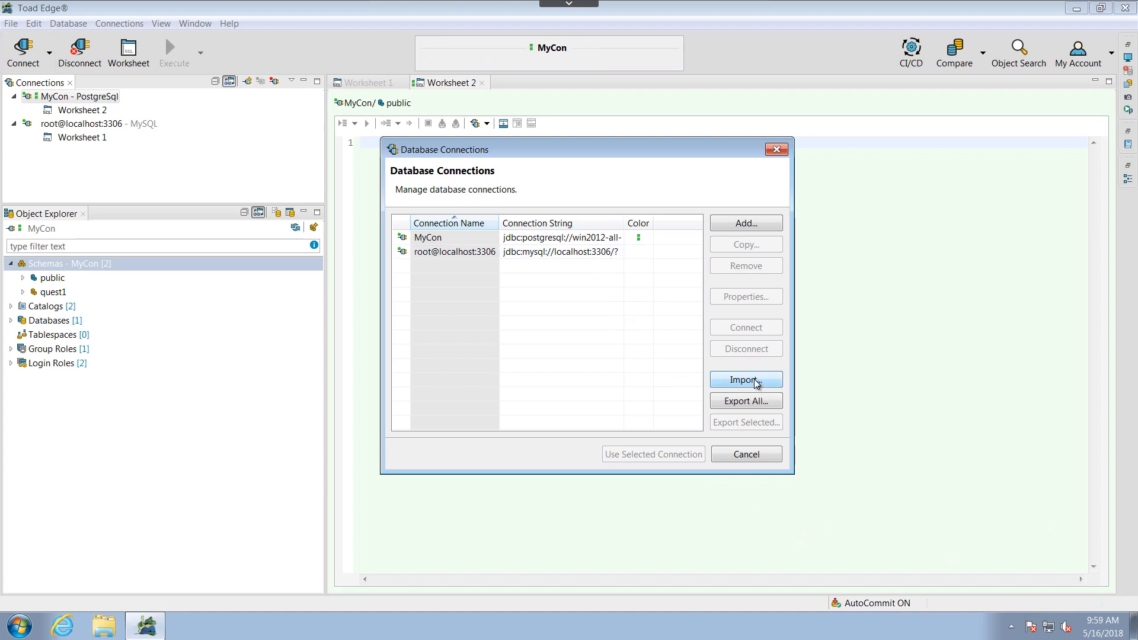
left_click(551, 239)
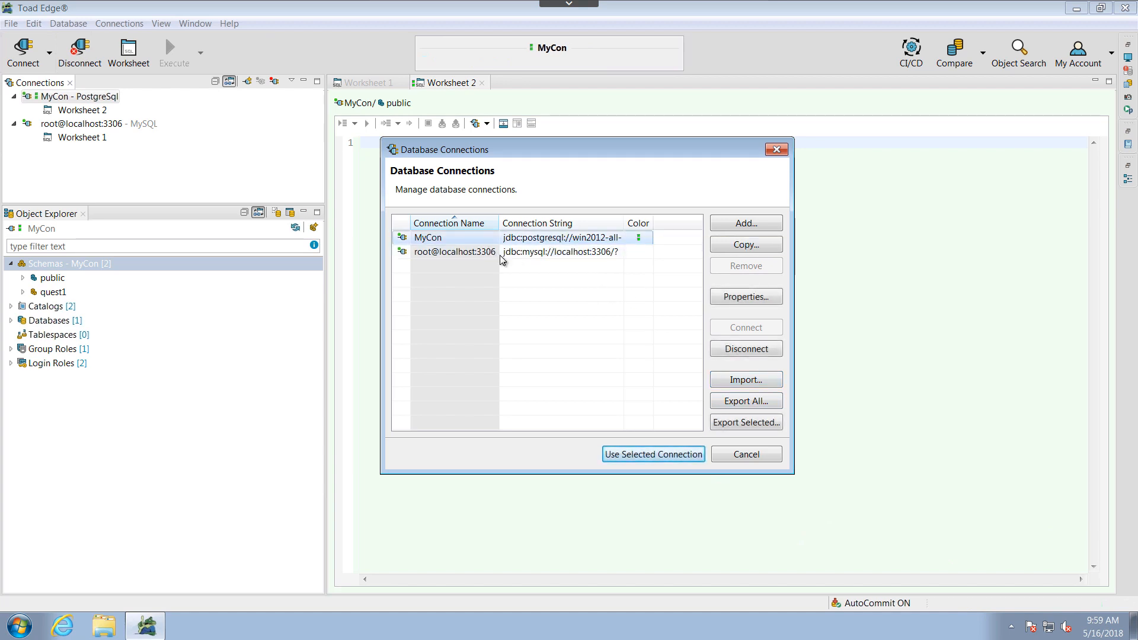
left_click(749, 404)
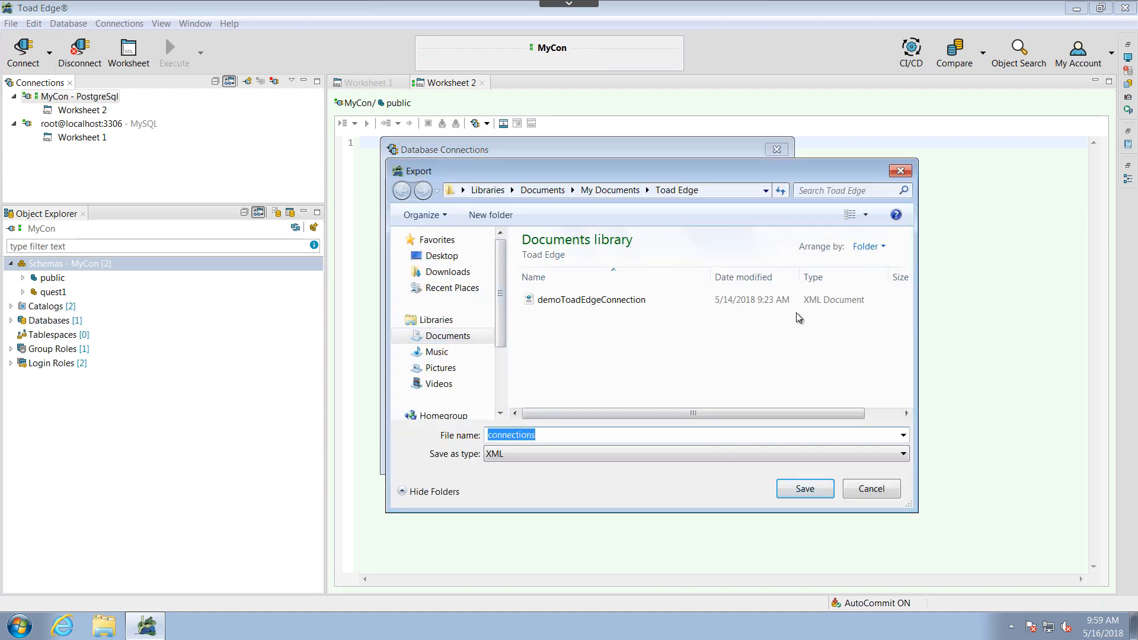
left_click(871, 489)
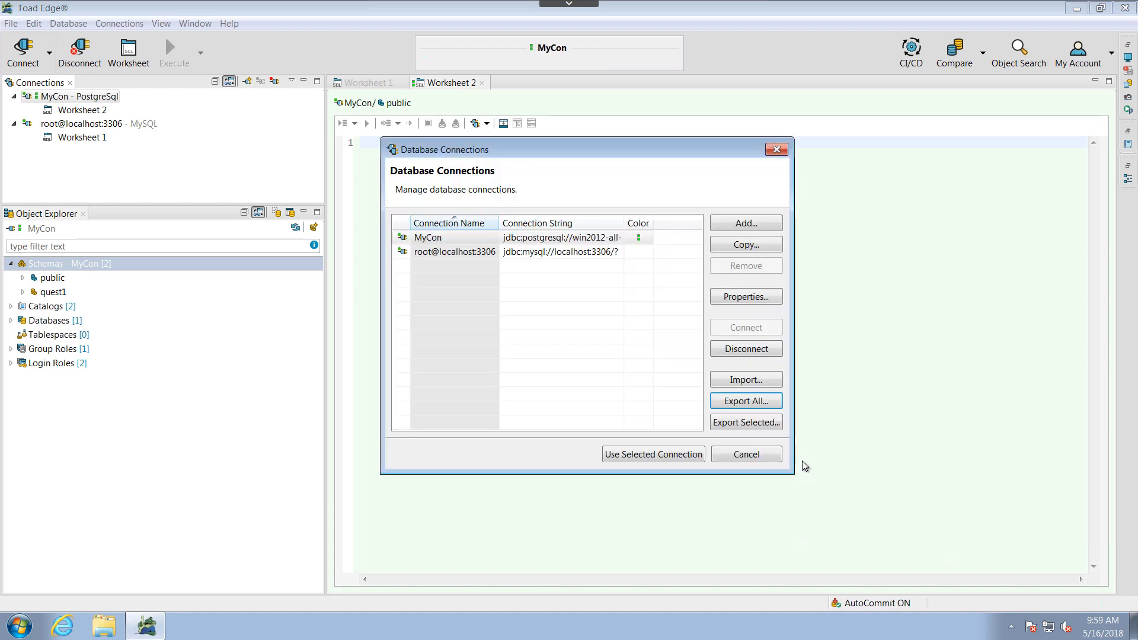
- Import the saved connections from the demoToadEdgeConnection XML file and close the connection manager
left_click(745, 379)
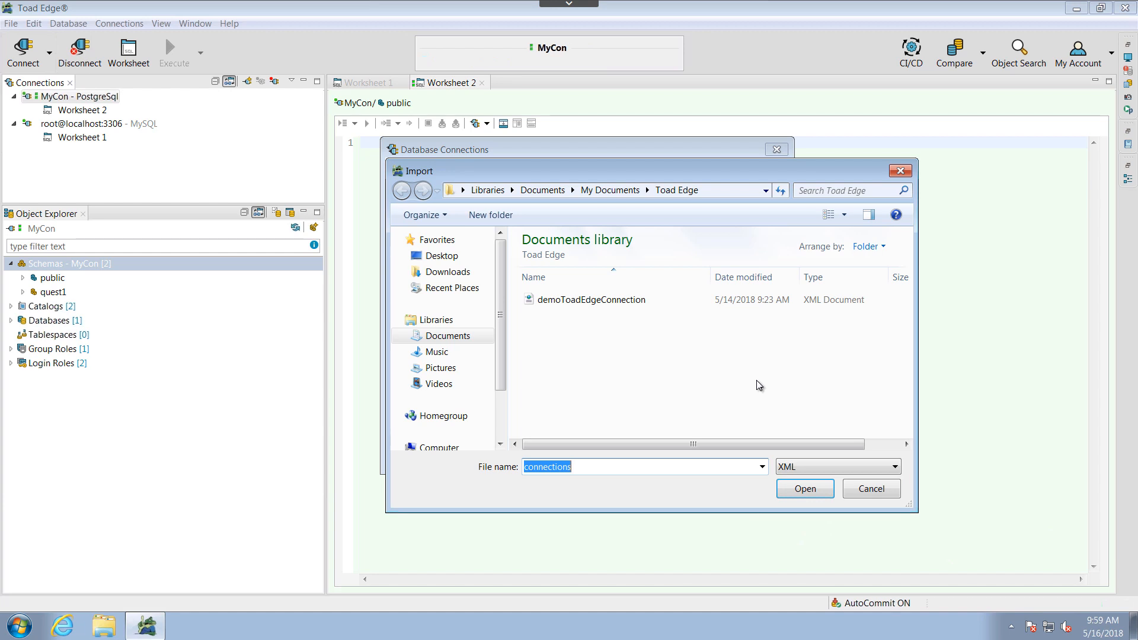
left_click(605, 301)
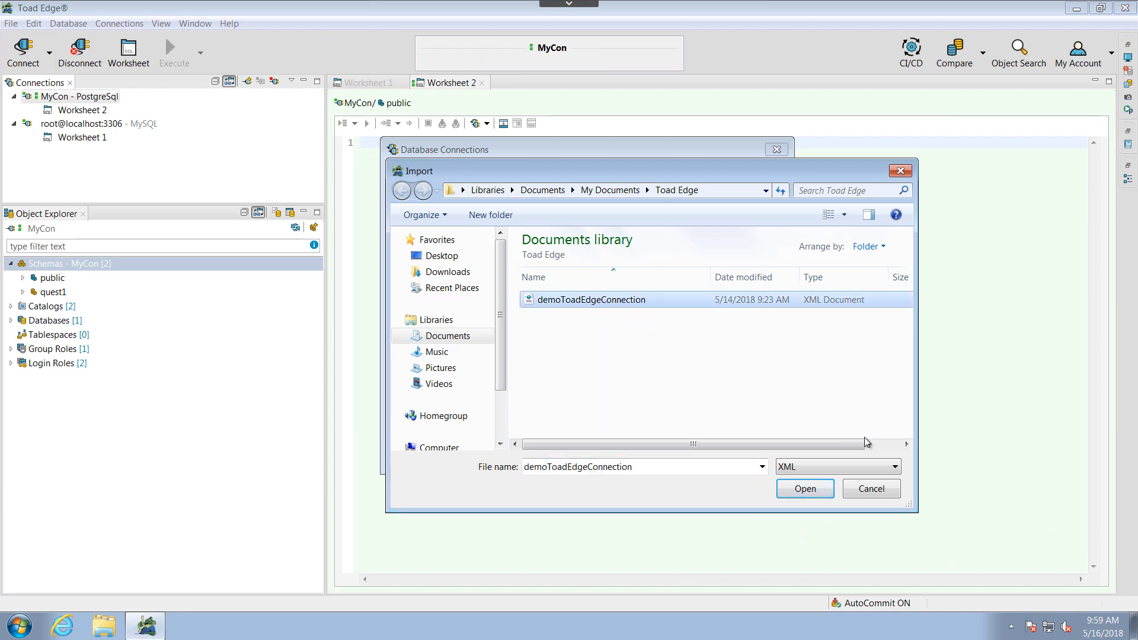
left_click(815, 490)
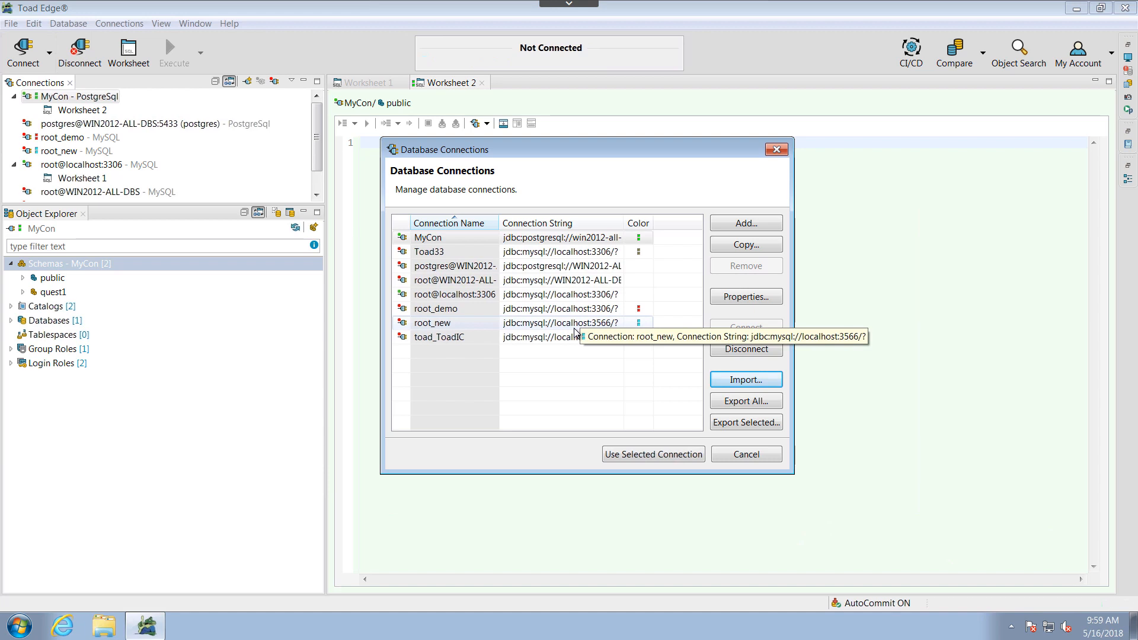
key("Escape")
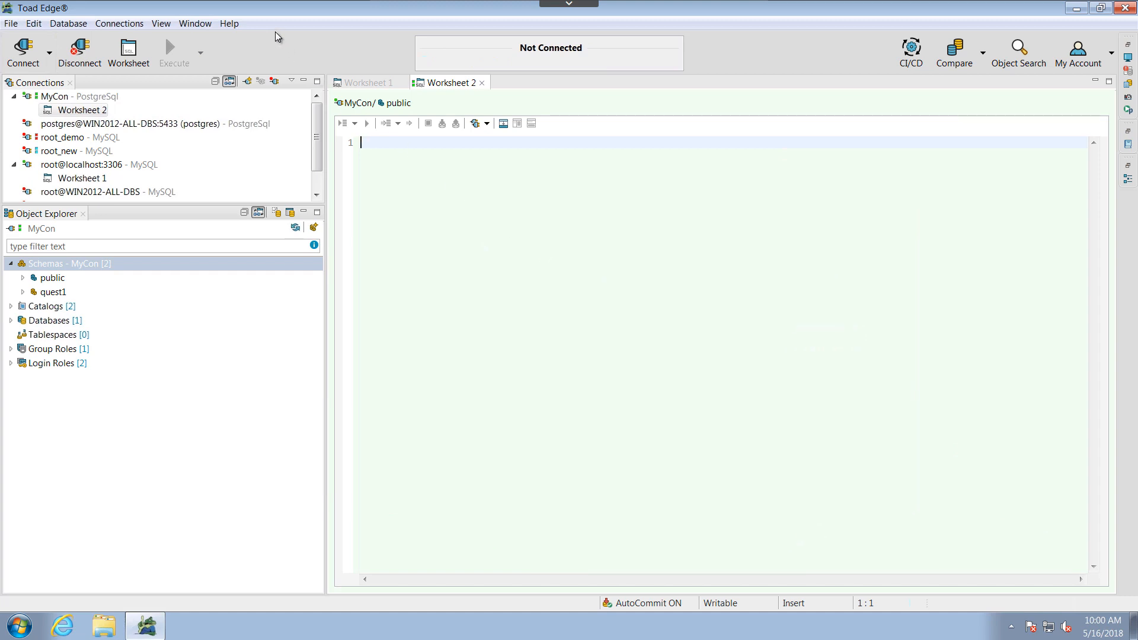
- Show the available help and support resources
left_click(233, 24)
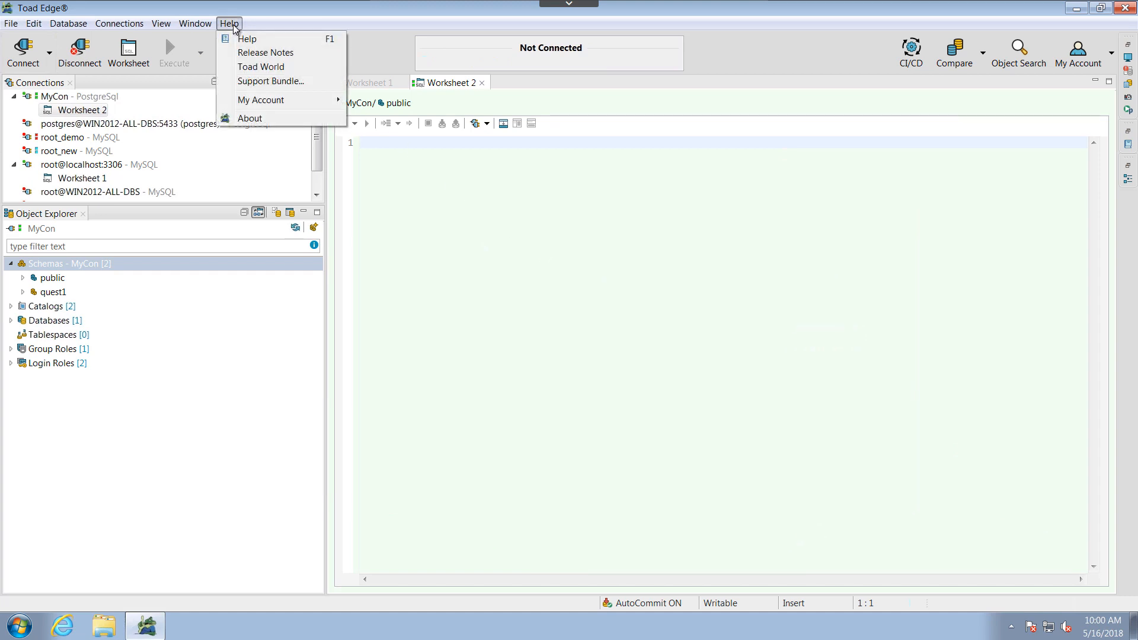